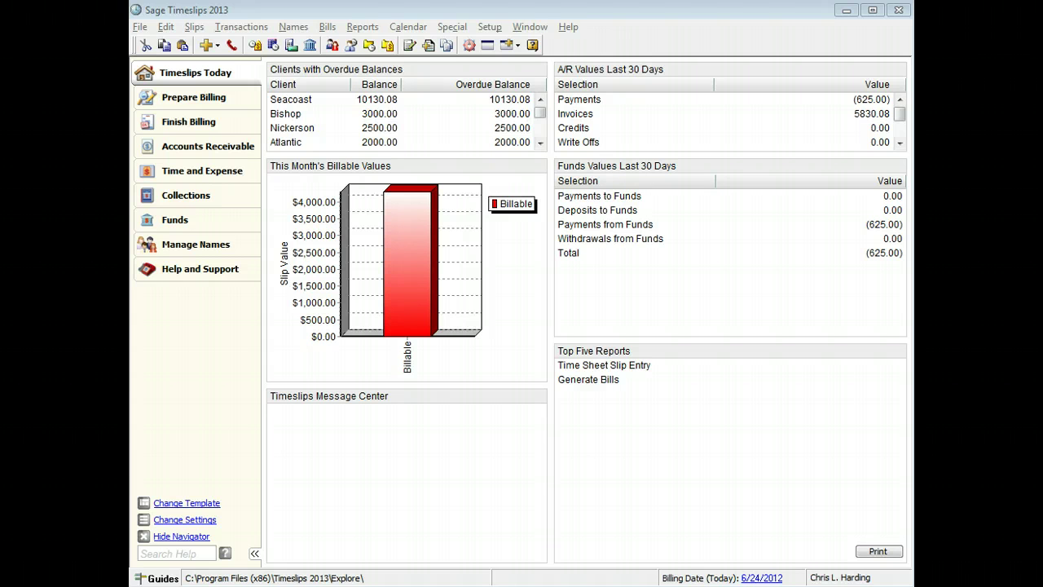
Open the Sample Bill layout from Bills > Bill and Statement Layouts for editing.
{"action": "left_click", "coordinate": [210, 396]}
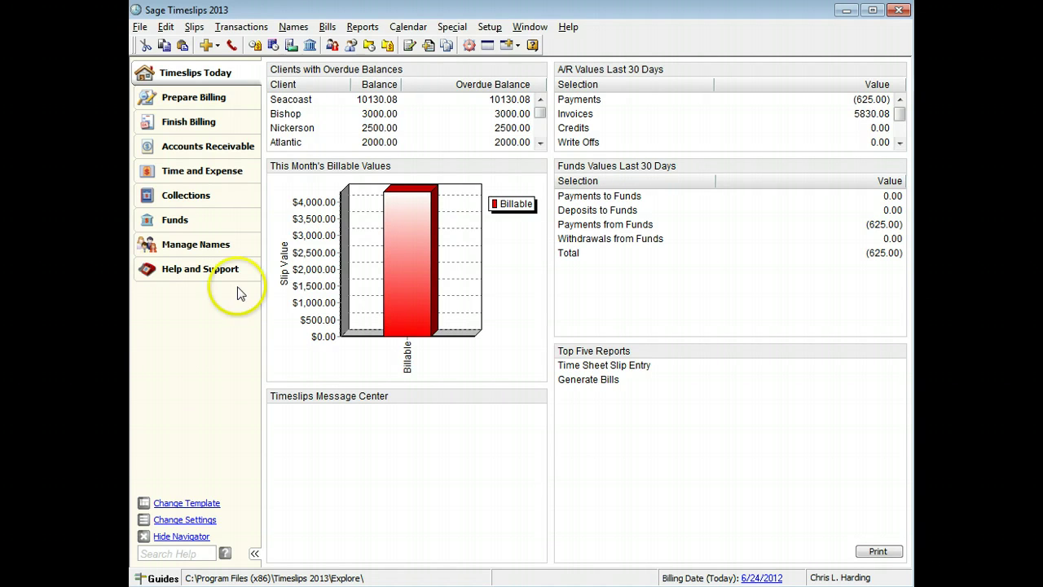
{"action": "left_click", "coordinate": [327, 27]}
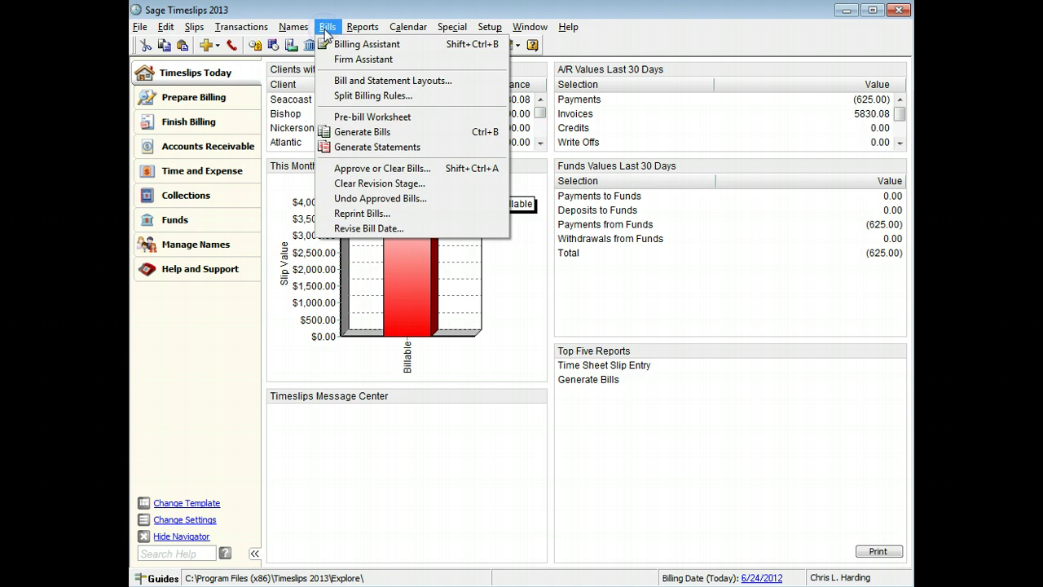
{"action": "left_click", "coordinate": [346, 81]}
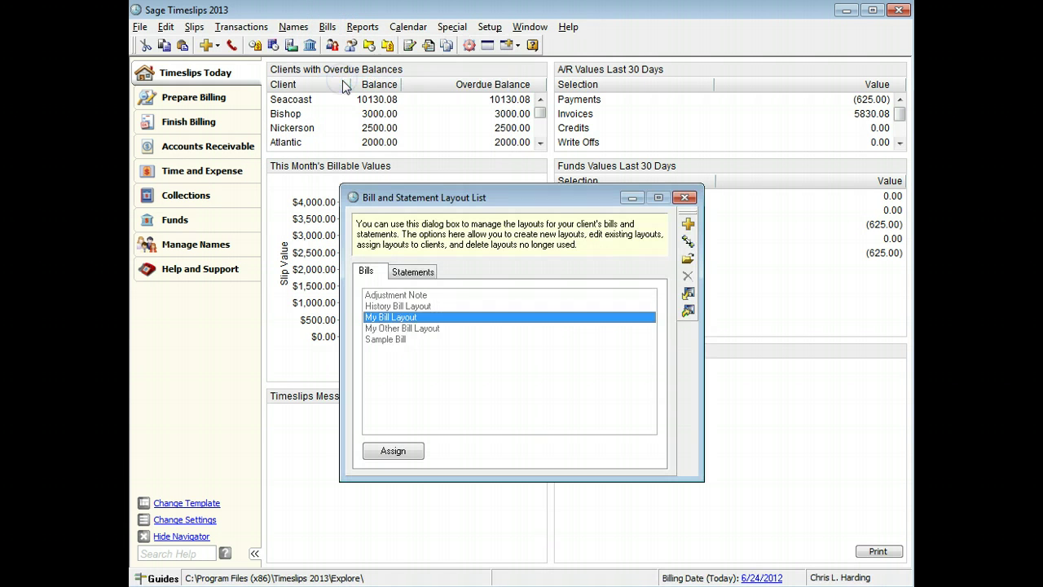
{"action": "left_click", "coordinate": [391, 340]}
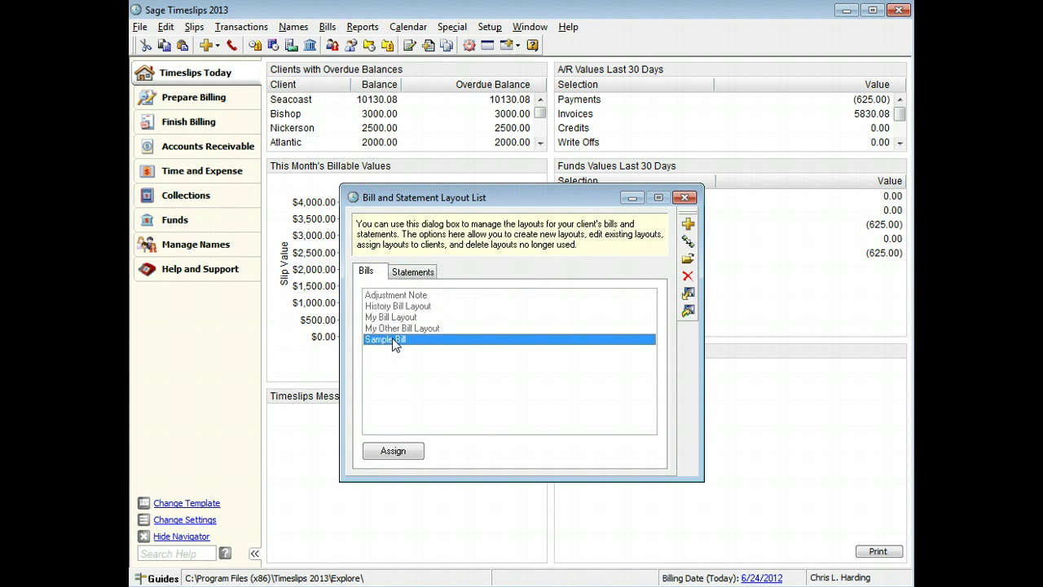
{"action": "left_click", "coordinate": [688, 259]}
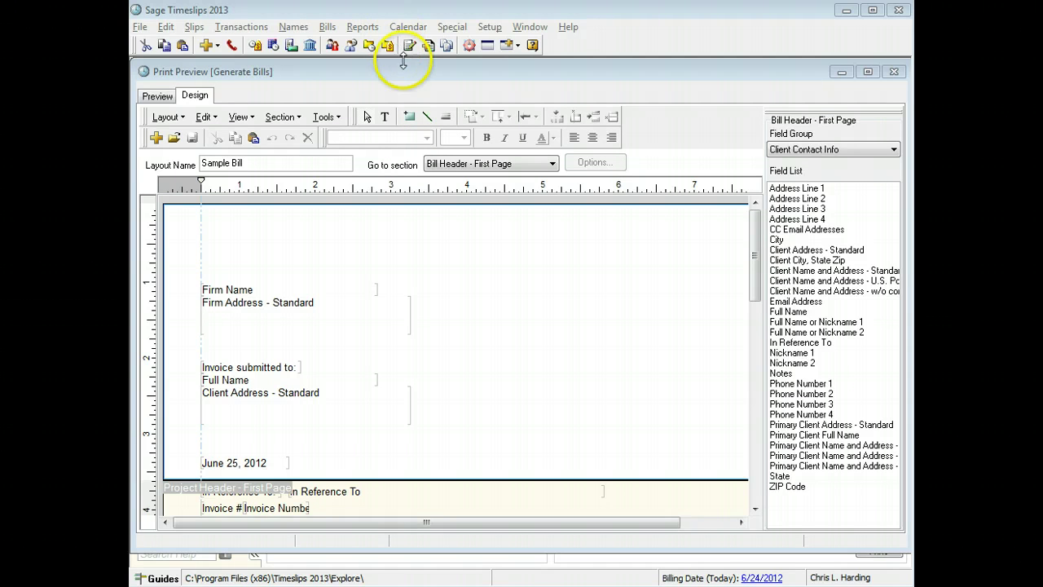
Draw a horizontal line across the page just below Firm Address - Standard.
{"action": "left_click", "coordinate": [427, 119]}
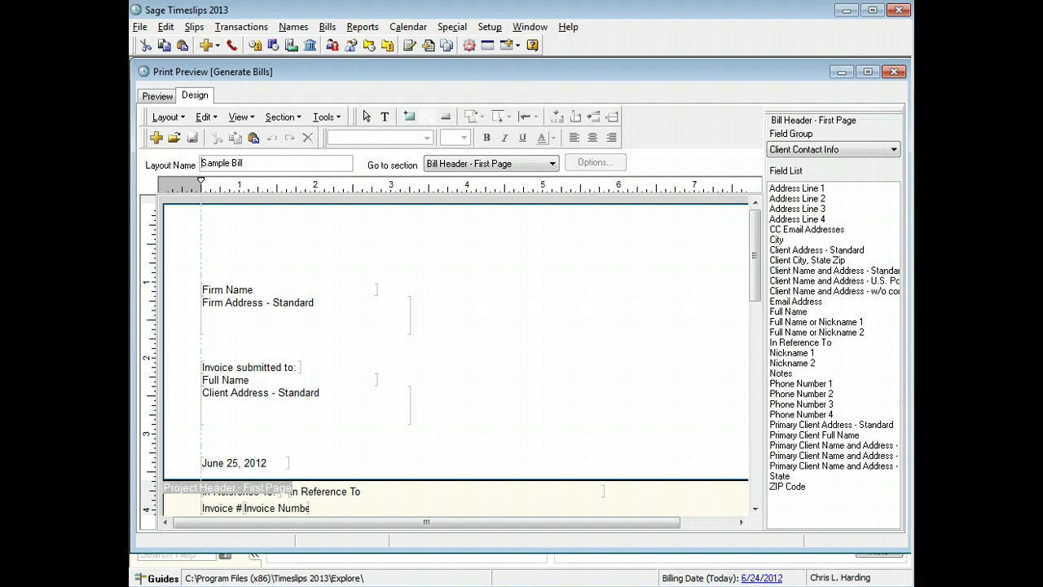
{"action": "left_click", "coordinate": [200, 343]}
{"action": "left_click_drag", "start_coordinate": [200, 343], "coordinate": [728, 343]}
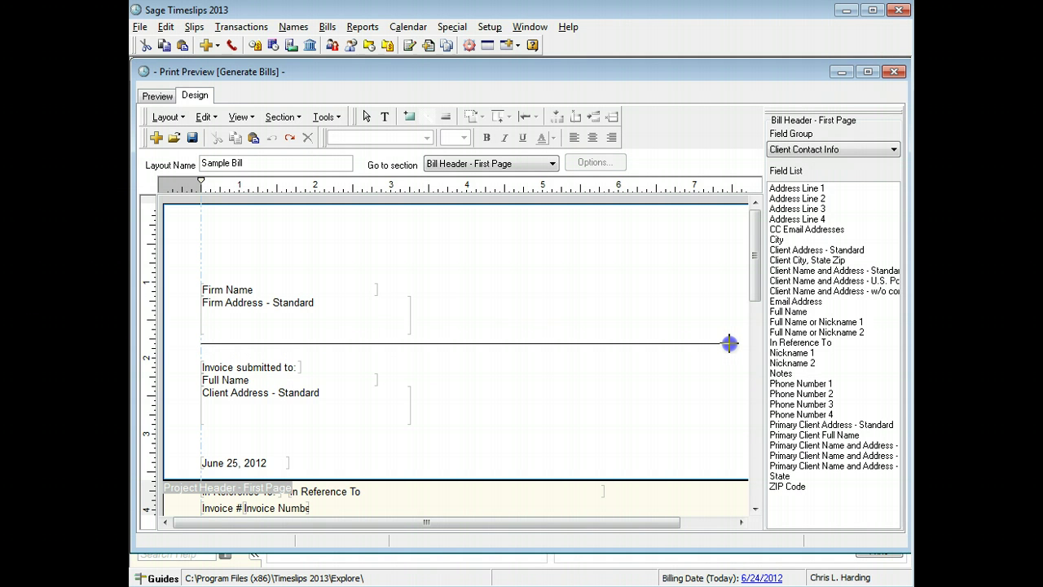
{"action": "left_click_drag", "start_coordinate": [729, 343], "coordinate": [729, 343]}
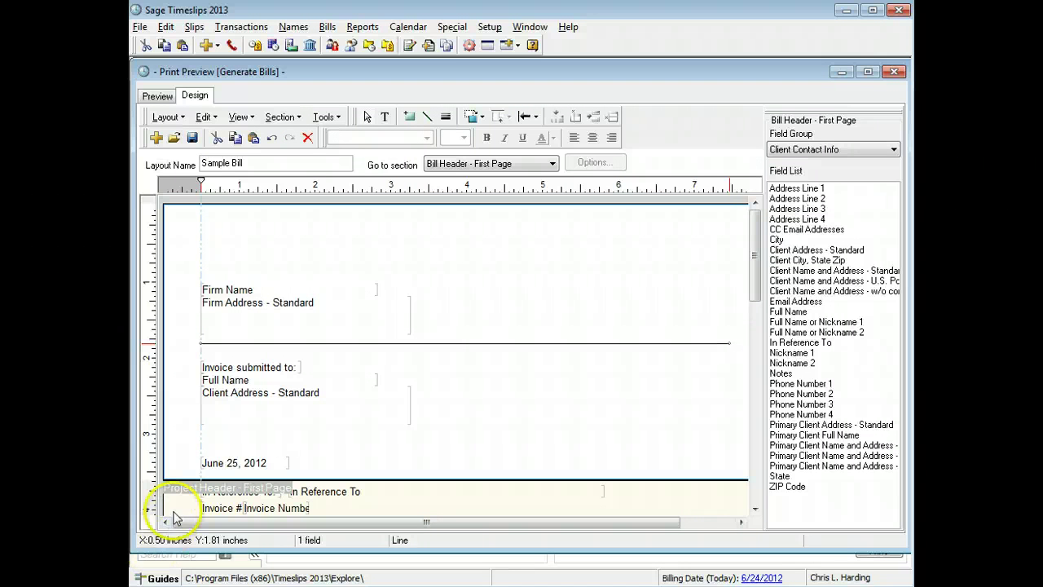
Give the line under the firm address a thick line weight.
{"action": "left_click", "coordinate": [445, 118]}
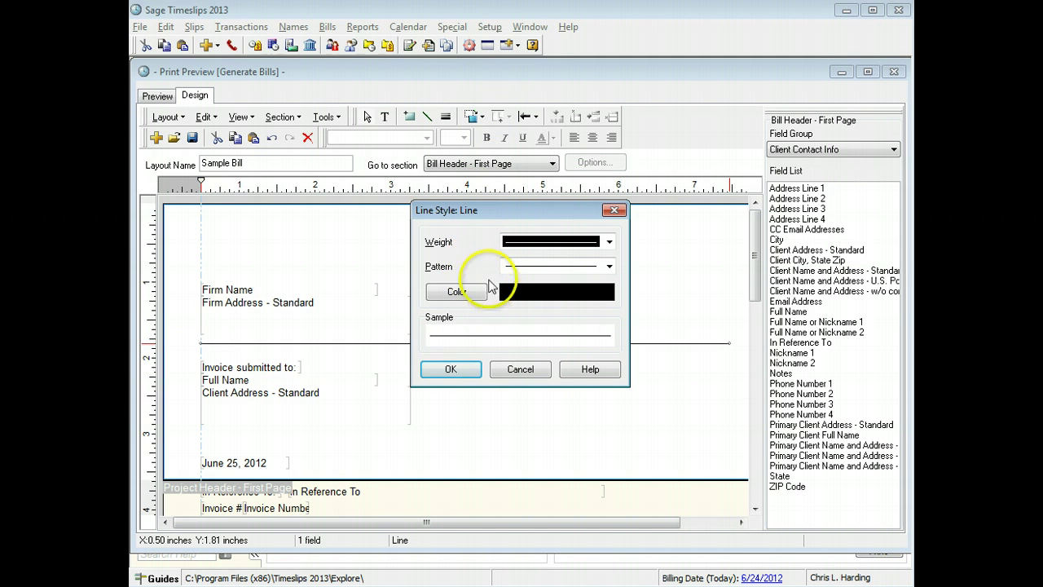
{"action": "left_click", "coordinate": [609, 242]}
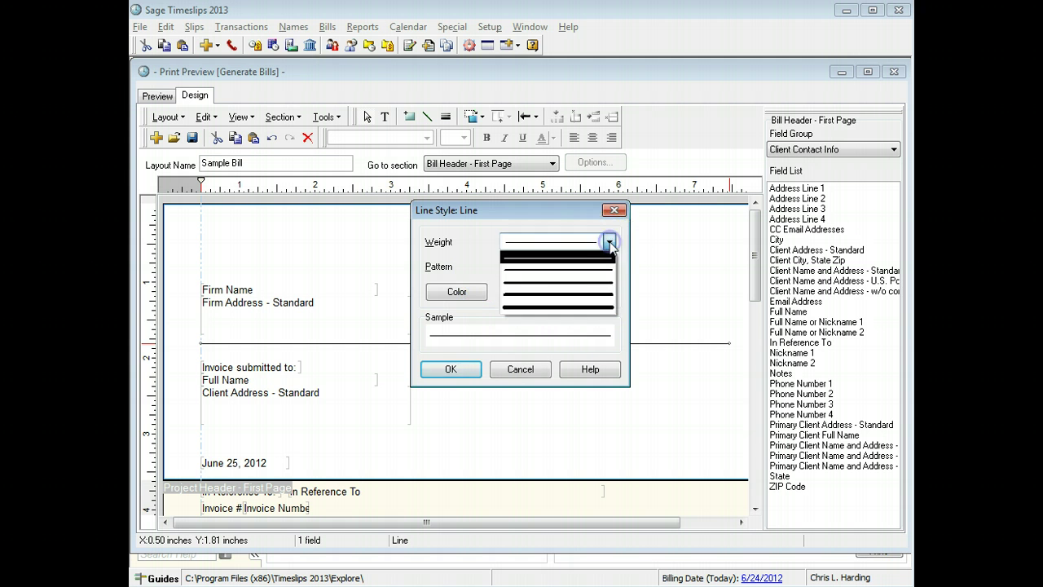
{"action": "left_click", "coordinate": [583, 294]}
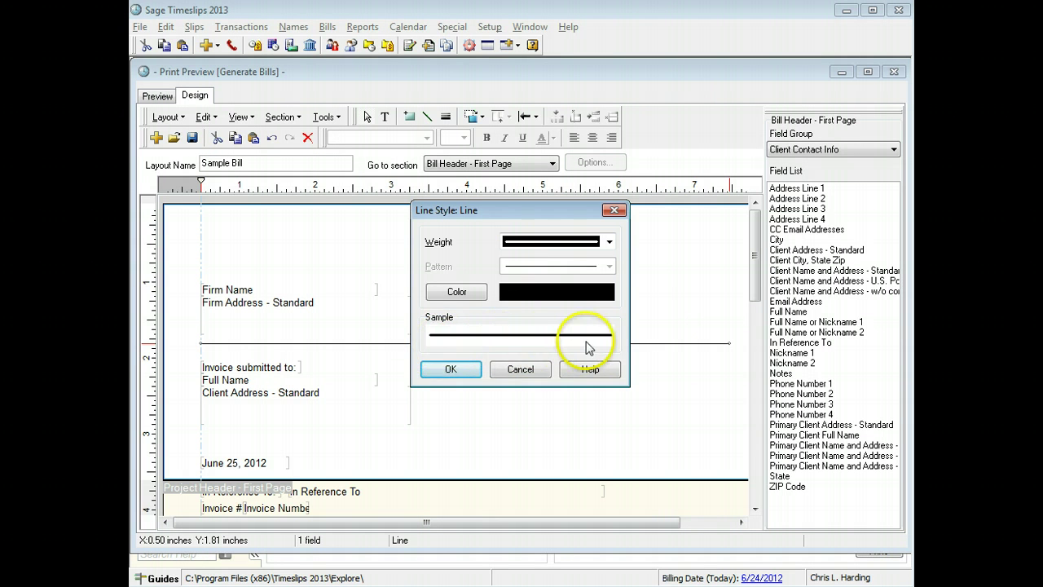
{"action": "left_click", "coordinate": [440, 369]}
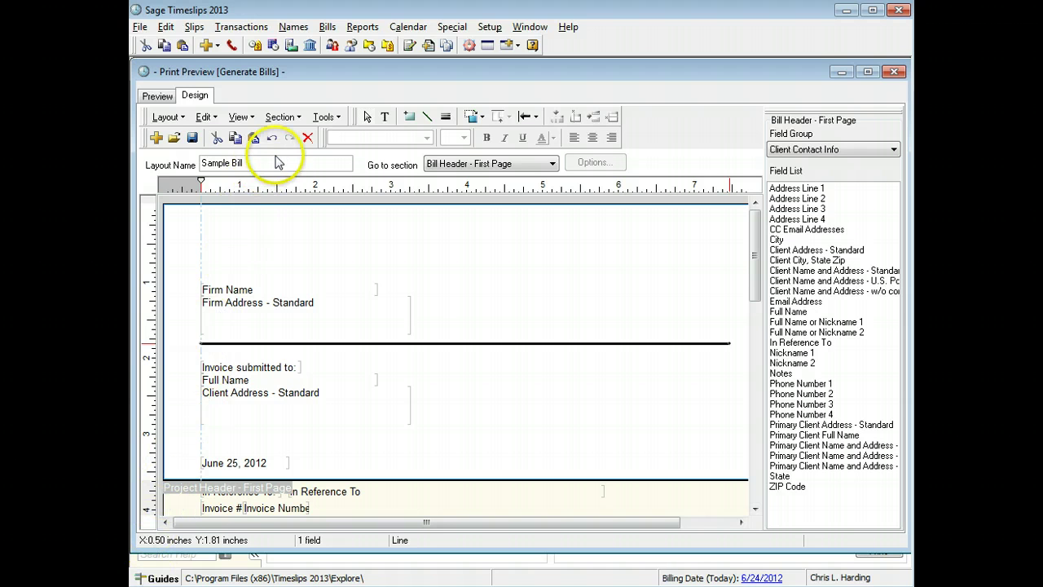
Draw a rectangle around the client address fields and bring up its line style settings.
{"action": "left_click", "coordinate": [413, 120]}
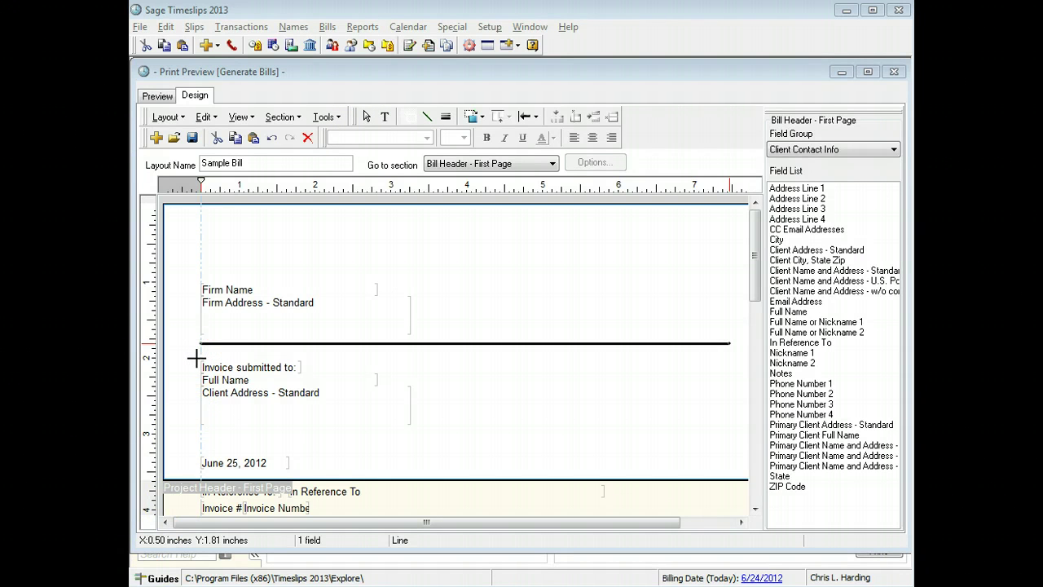
{"action": "left_click_drag", "start_coordinate": [196, 357], "coordinate": [420, 429]}
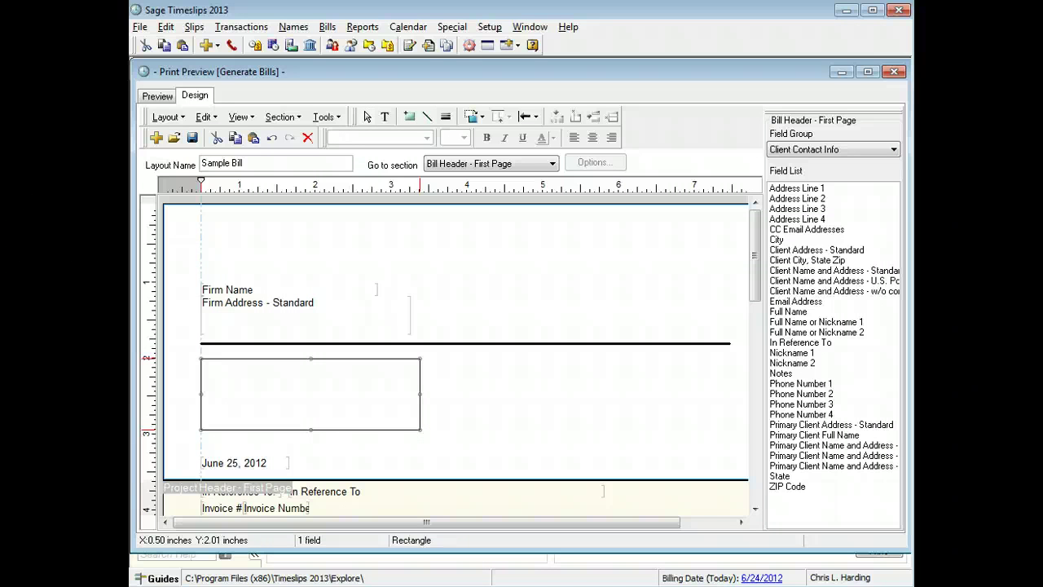
{"action": "left_click", "coordinate": [446, 116]}
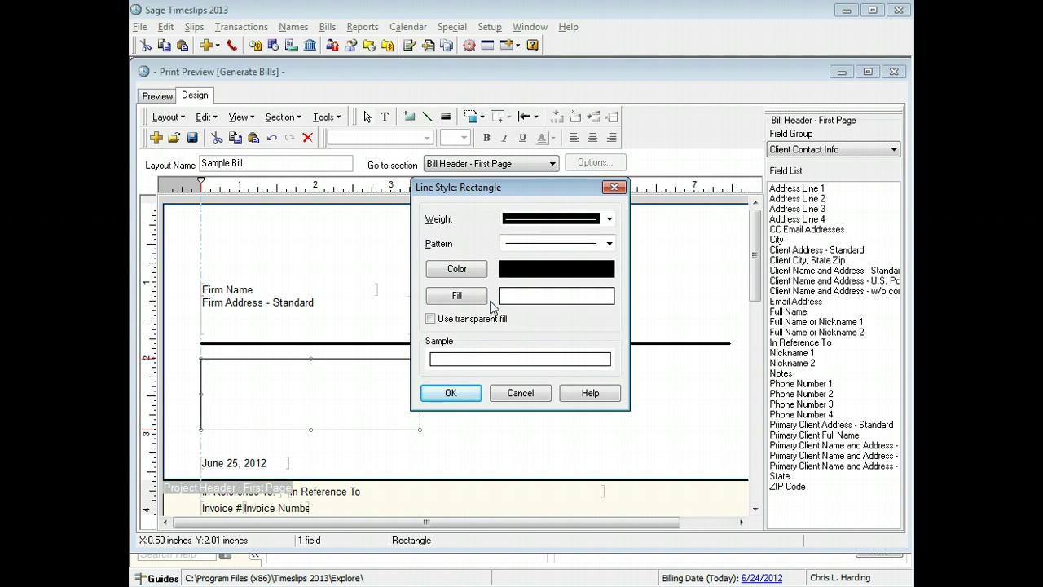
Set the client address box to a short-dash border pattern with transparent fill.
{"action": "left_click", "coordinate": [609, 243]}
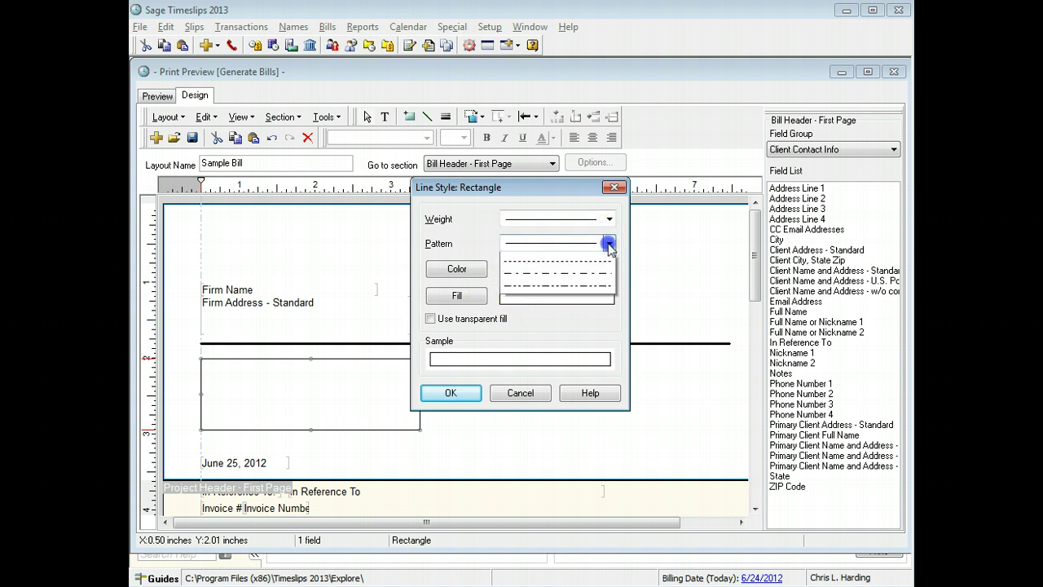
{"action": "left_click", "coordinate": [599, 282]}
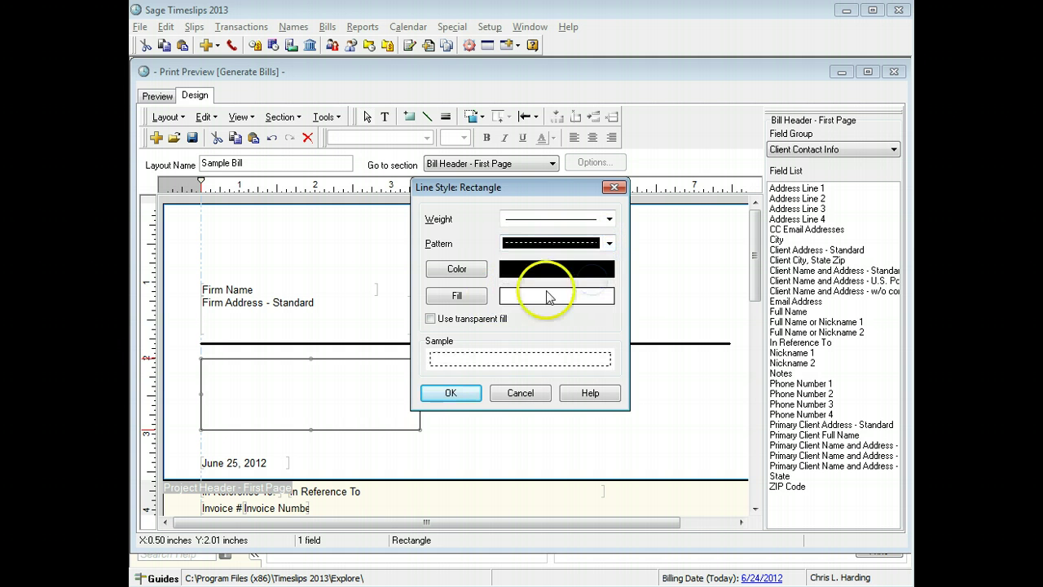
{"action": "left_click", "coordinate": [431, 319]}
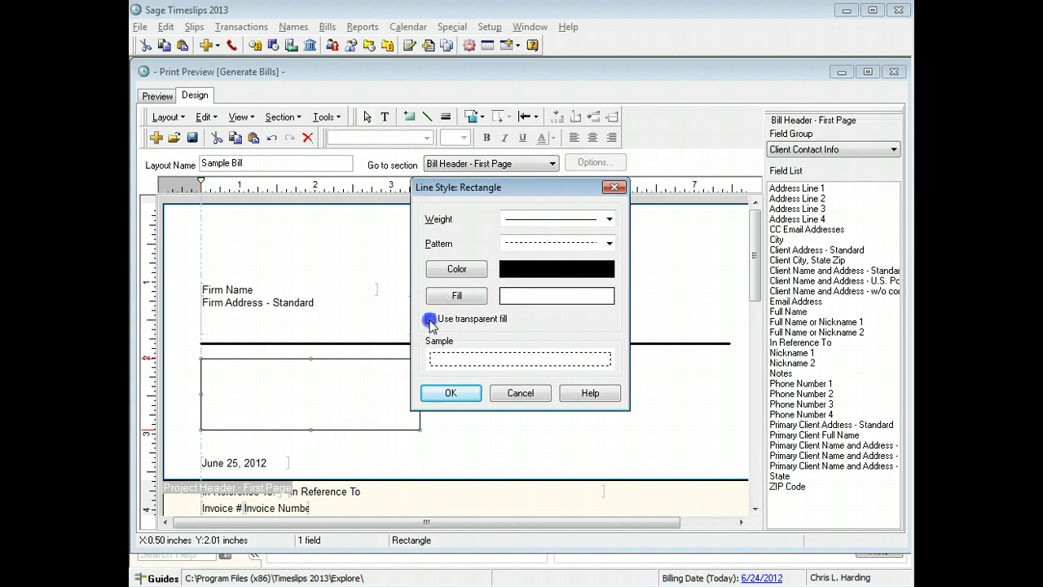
{"action": "left_click", "coordinate": [453, 393]}
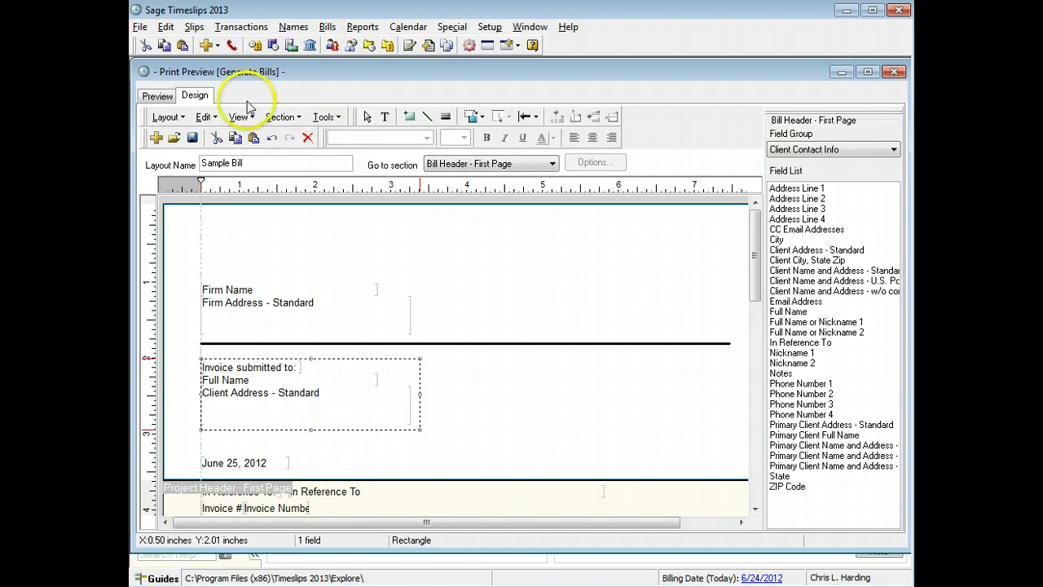
{"action": "left_click", "coordinate": [157, 97]}
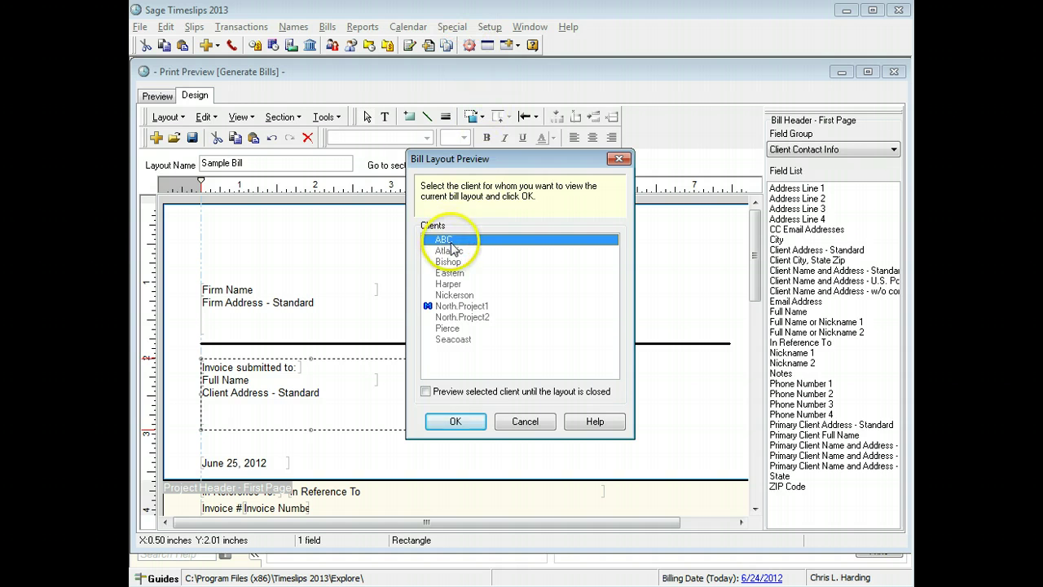
{"action": "left_click", "coordinate": [455, 420]}
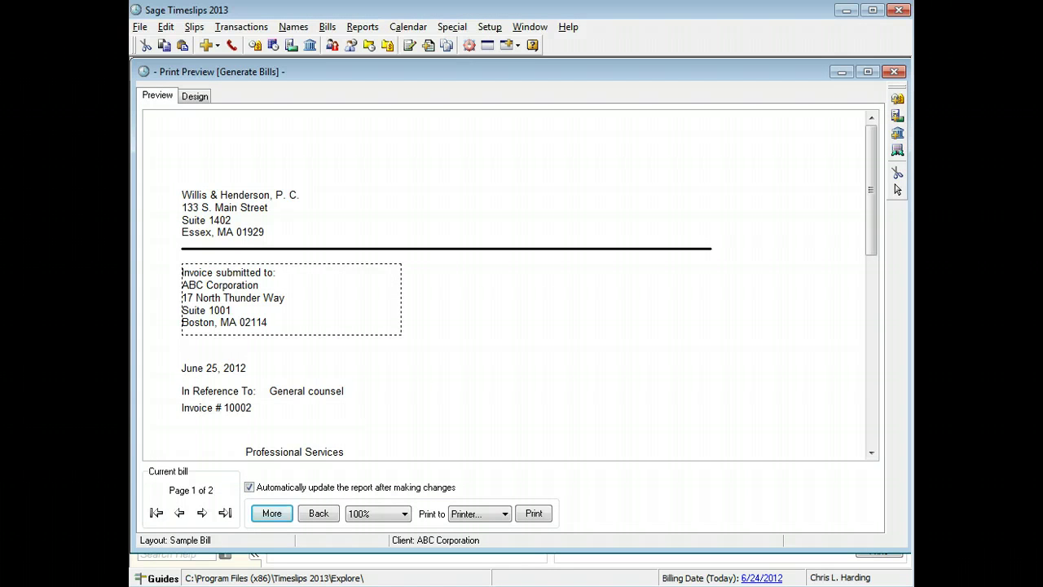
{"action": "left_click", "coordinate": [151, 575]}
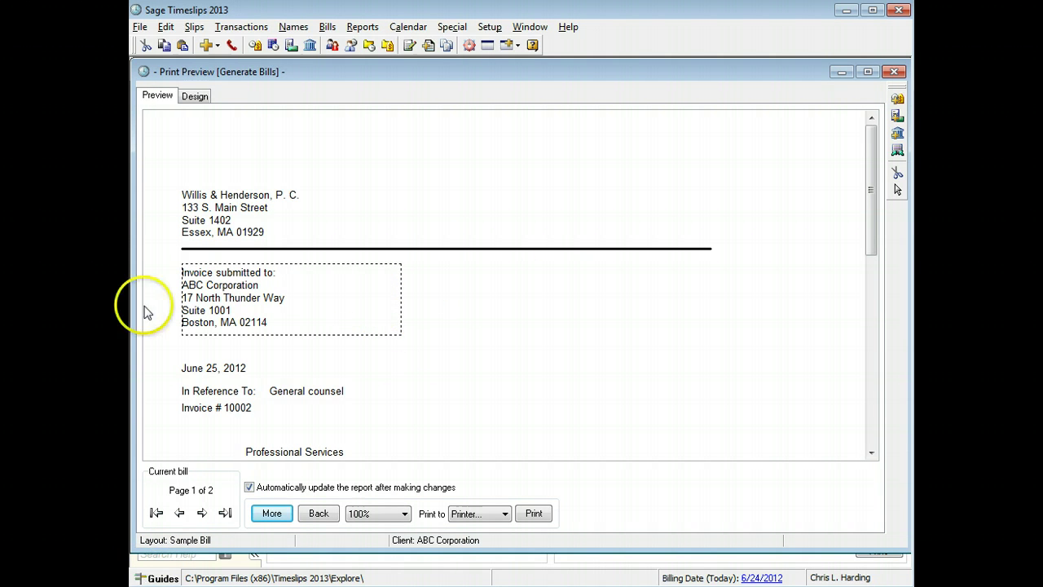
{"action": "left_click", "coordinate": [195, 96]}
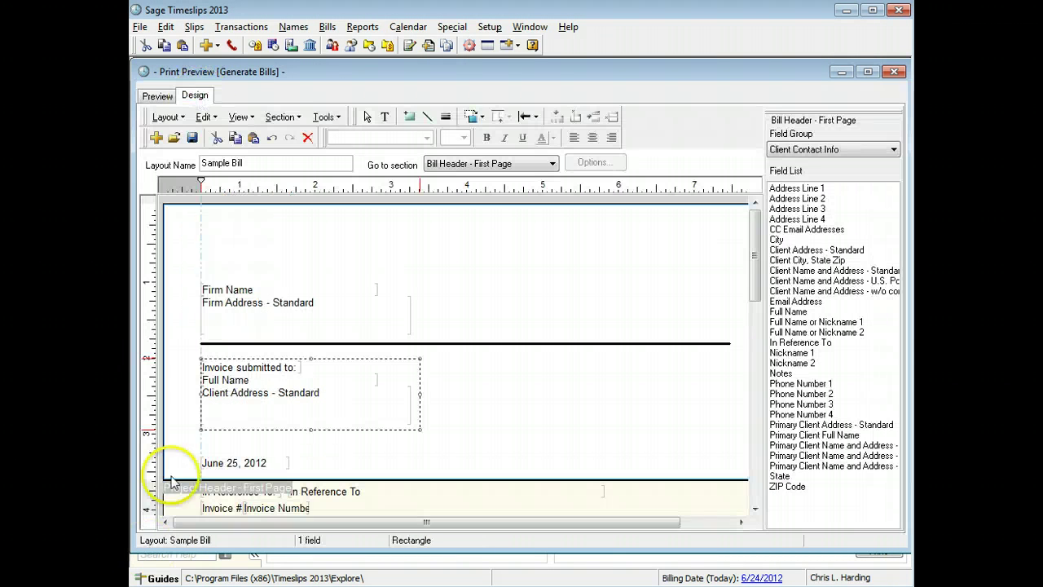
Set a thick double-line separator before the Time Charges from Slips section.
{"action": "left_click", "coordinate": [299, 119]}
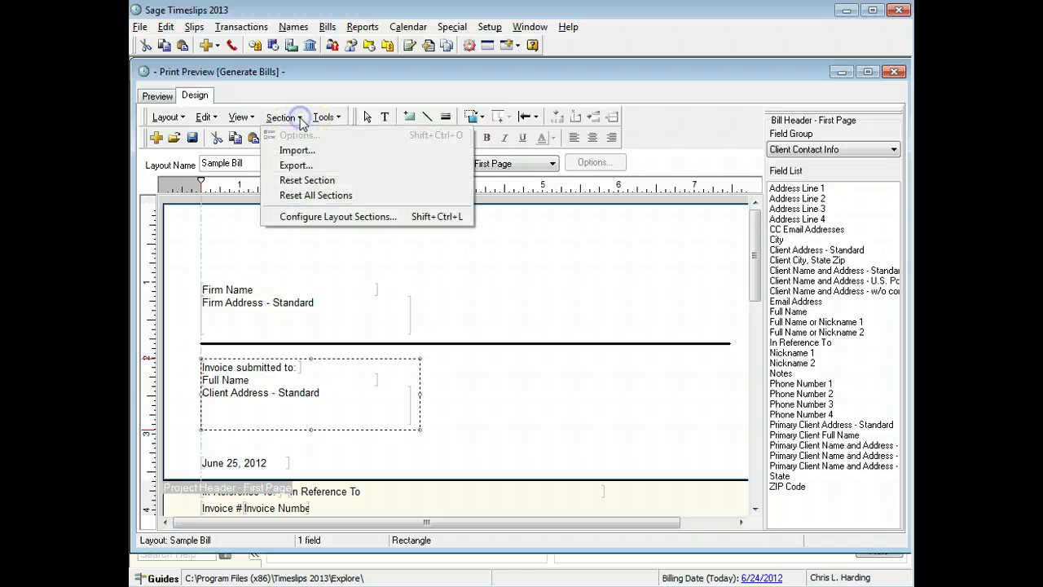
{"action": "left_click", "coordinate": [358, 217]}
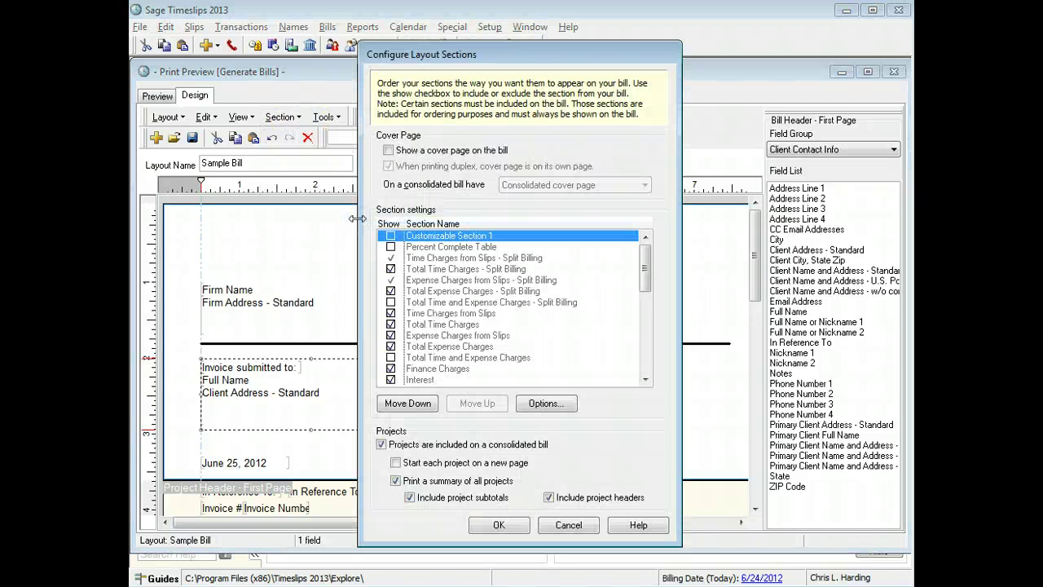
{"action": "left_click", "coordinate": [479, 314]}
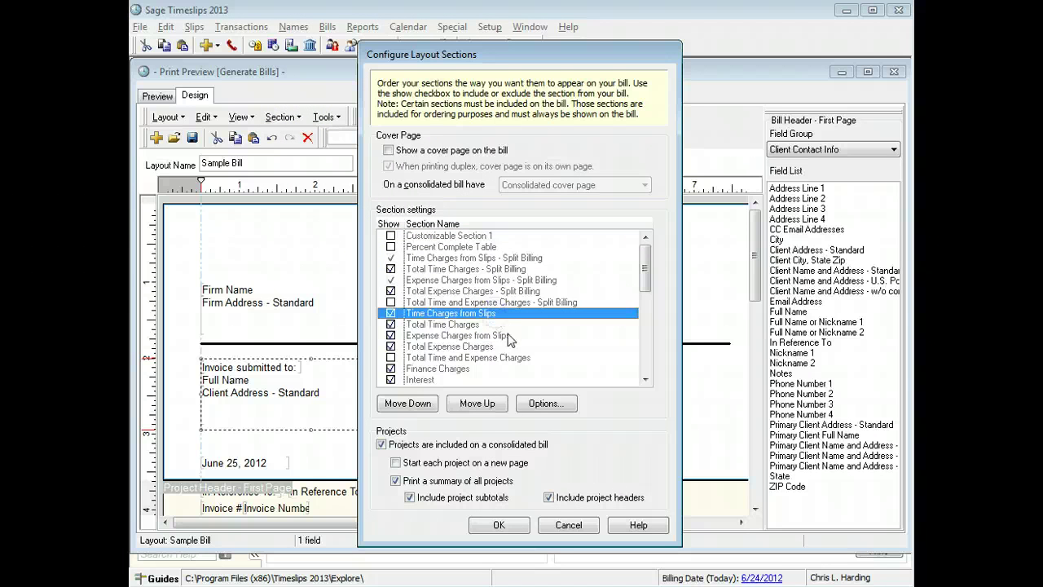
{"action": "left_click", "coordinate": [545, 405]}
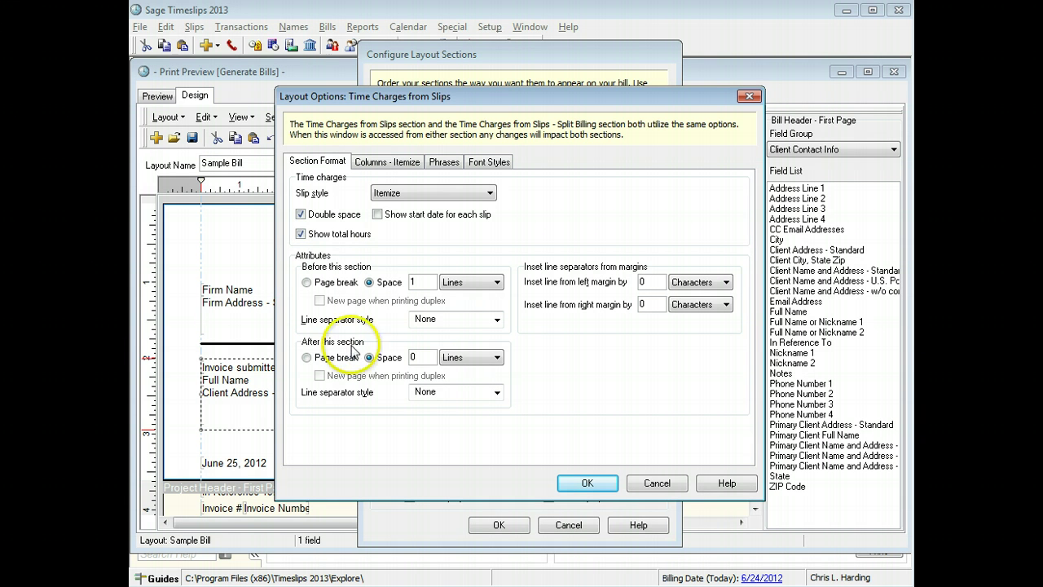
{"action": "left_click", "coordinate": [496, 319]}
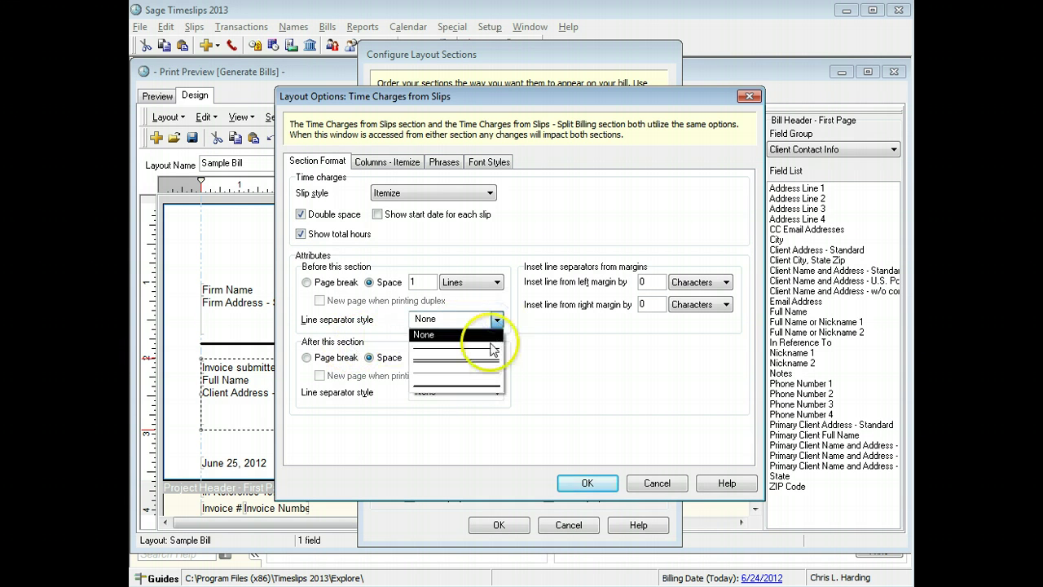
{"action": "left_click", "coordinate": [489, 361]}
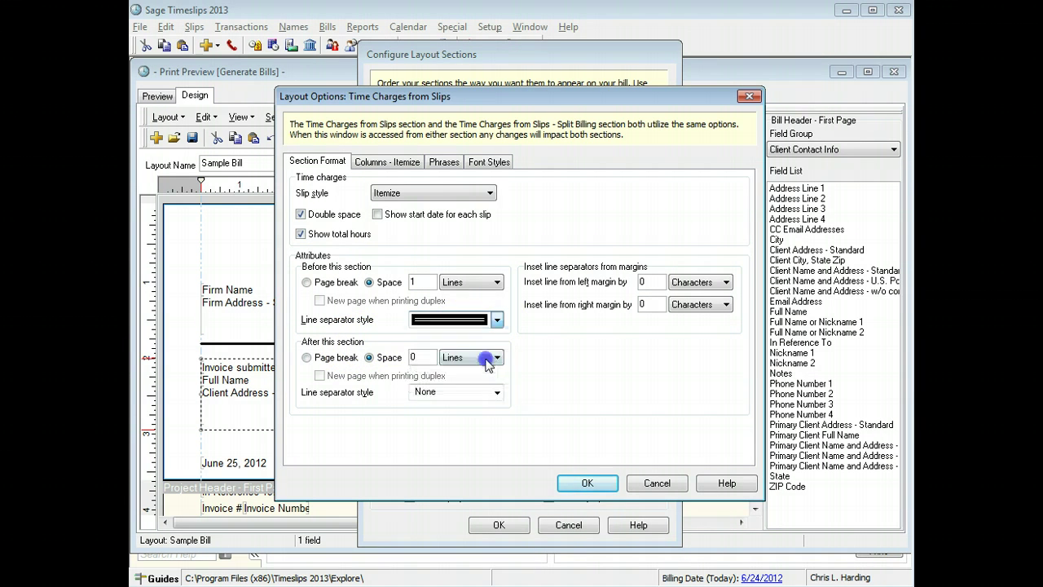
{"action": "left_click", "coordinate": [572, 483]}
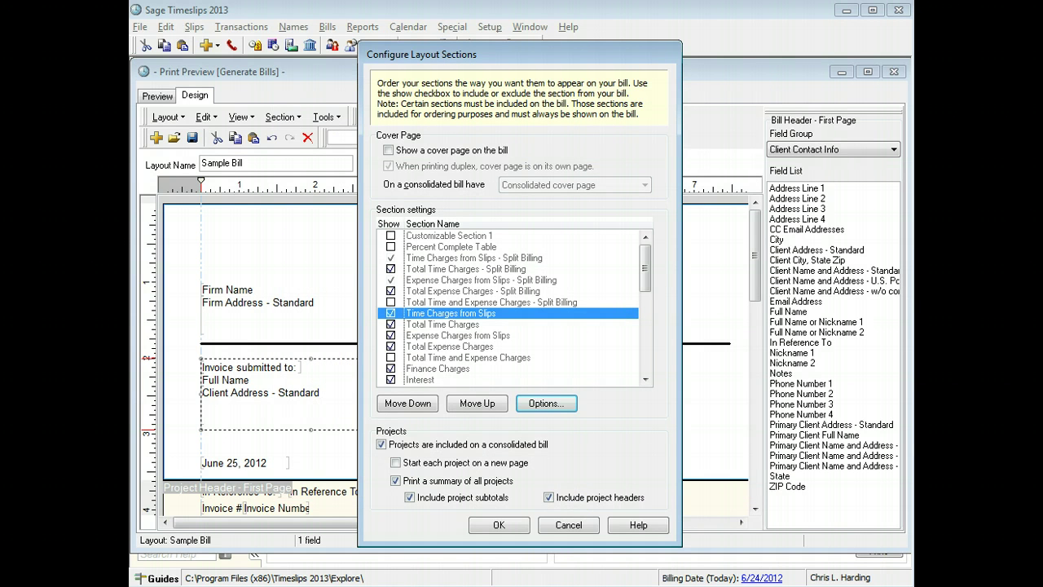
{"action": "left_click", "coordinate": [495, 525]}
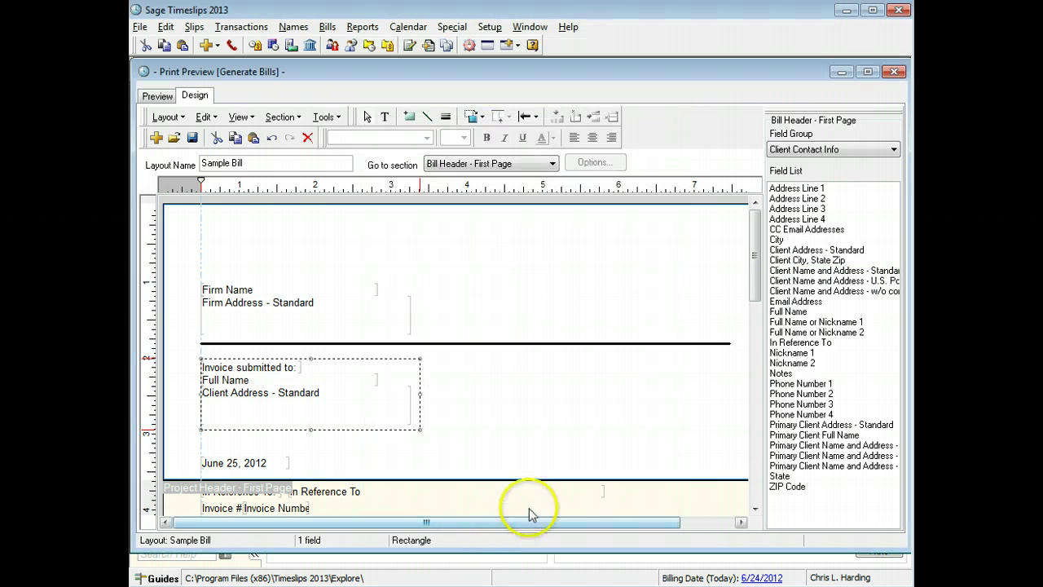
Preview the bill for client ABC and scroll down to the time charges.
{"action": "left_click", "coordinate": [159, 96]}
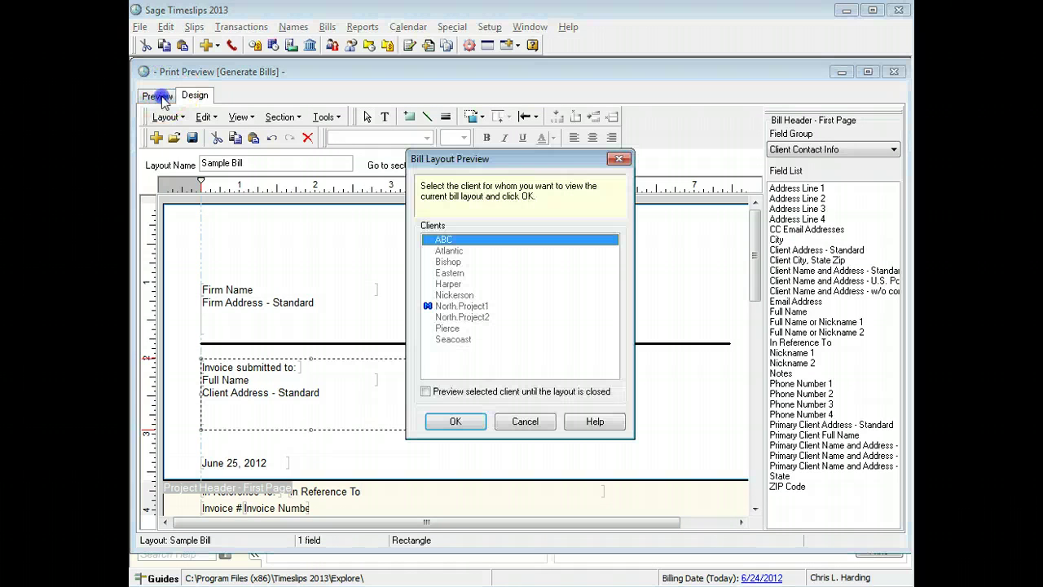
{"action": "left_click", "coordinate": [456, 422]}
{"action": "left_click_drag", "start_coordinate": [878, 241], "coordinate": [874, 298]}
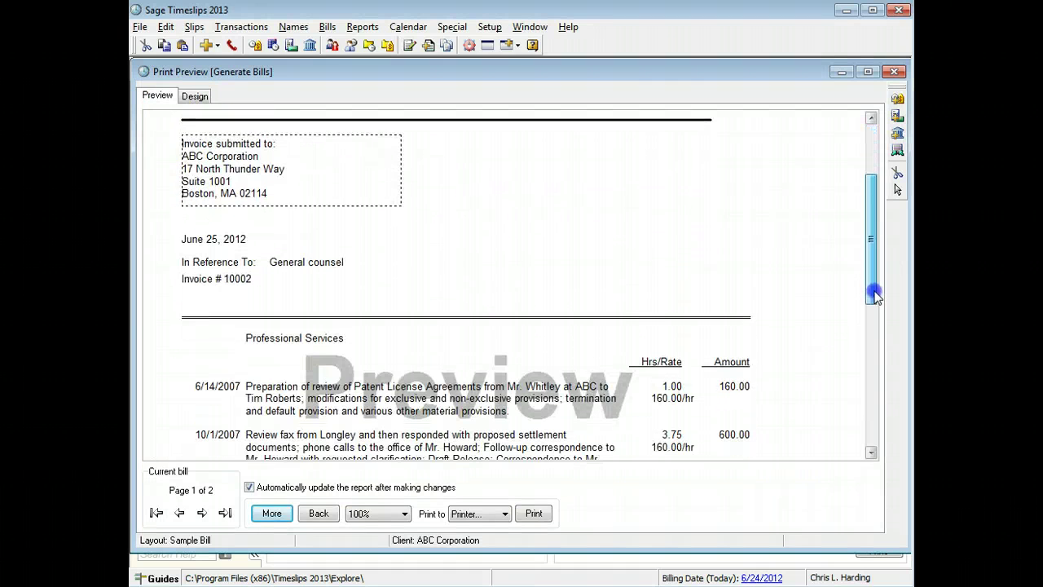